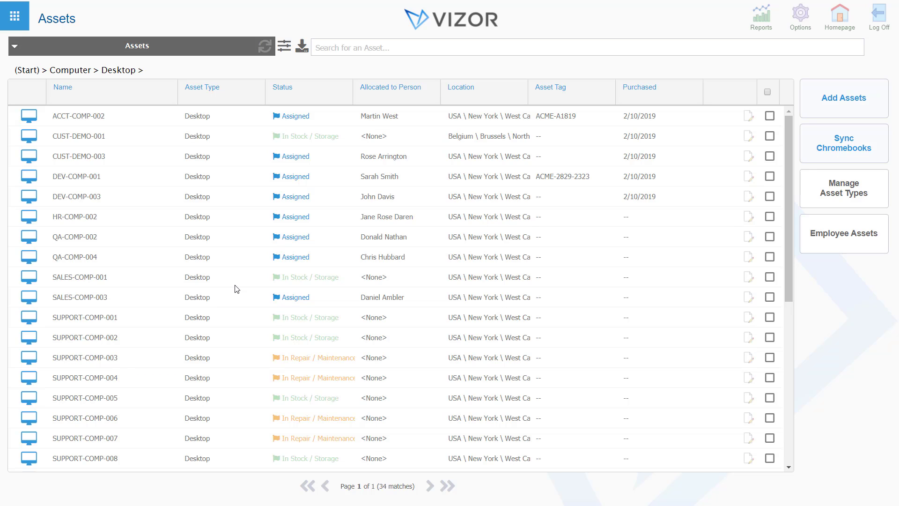
# Switch to the Assets Out For Repair view, then back to the full Assets view
pyautogui.click(146, 47)
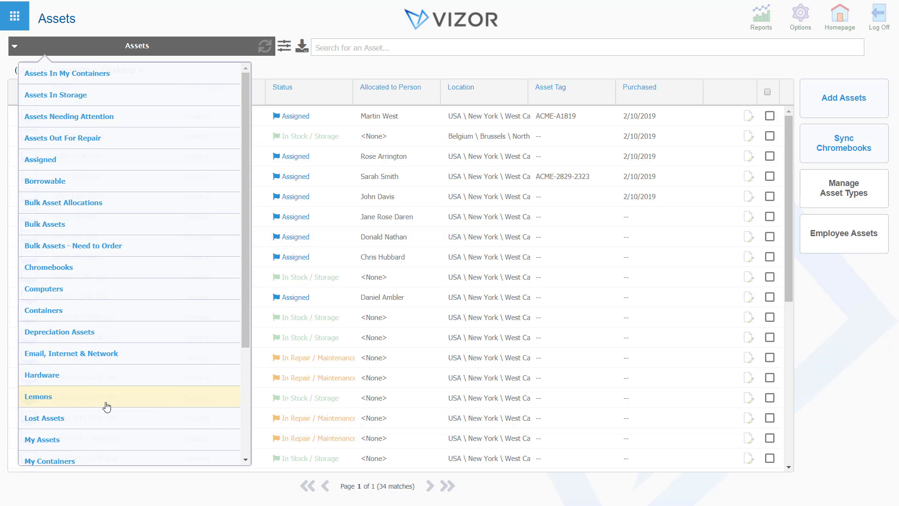
pyautogui.scroll(-3, 106, 406)
pyautogui.scroll(3, 92, 303)
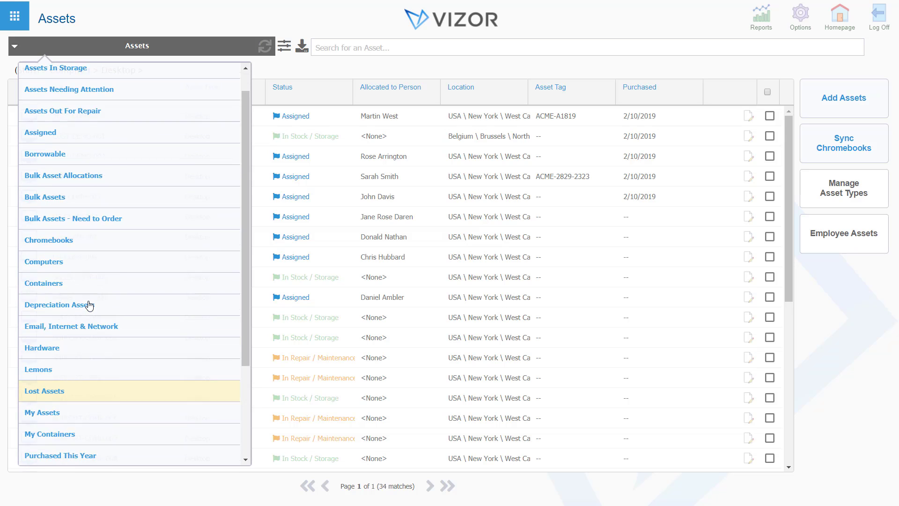
pyautogui.click(109, 139)
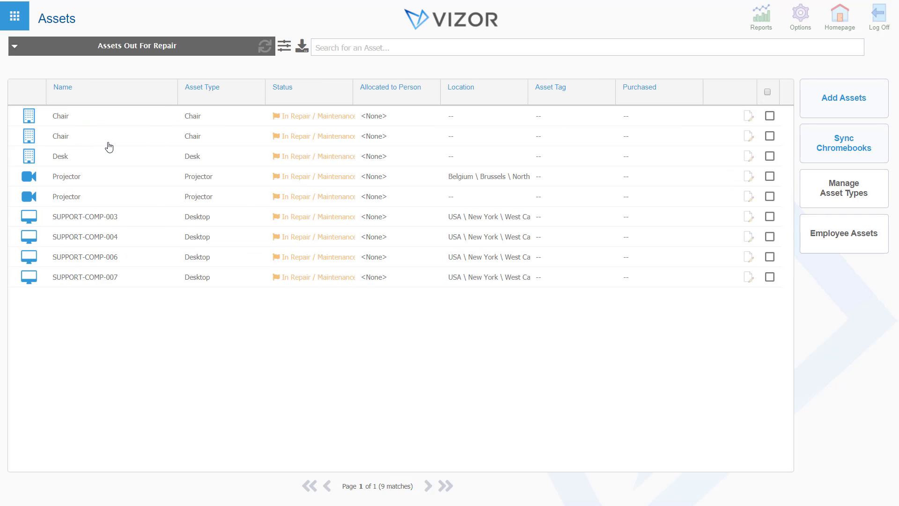
pyautogui.click(129, 50)
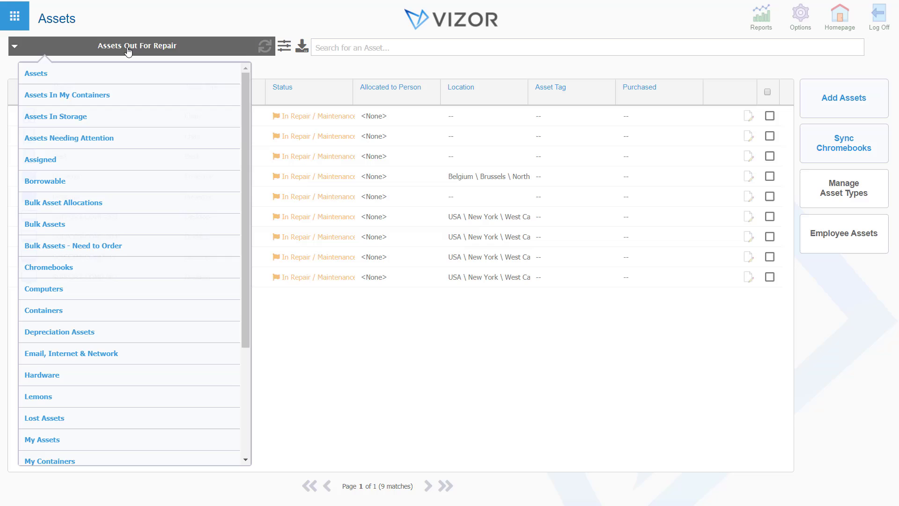
pyautogui.click(129, 73)
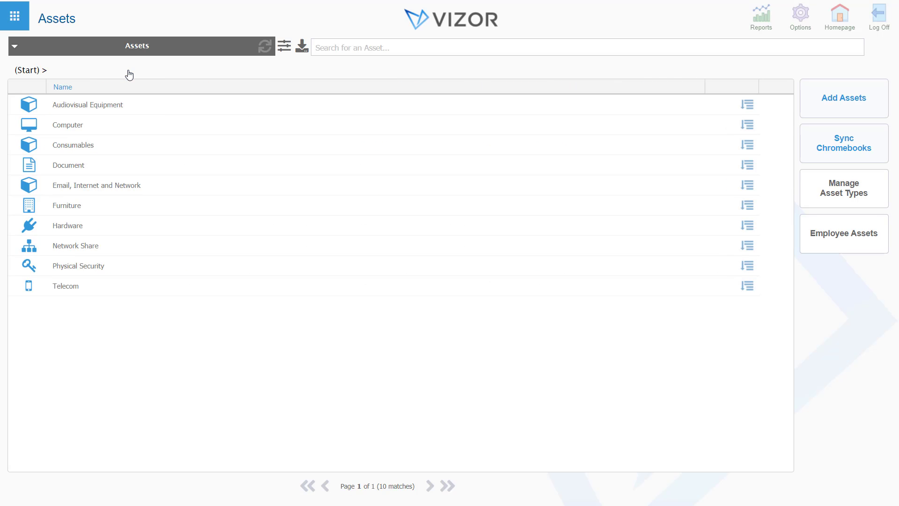
# In the list settings, add a Manufacturer = Lenovo filter and a second filter row
pyautogui.click(284, 46)
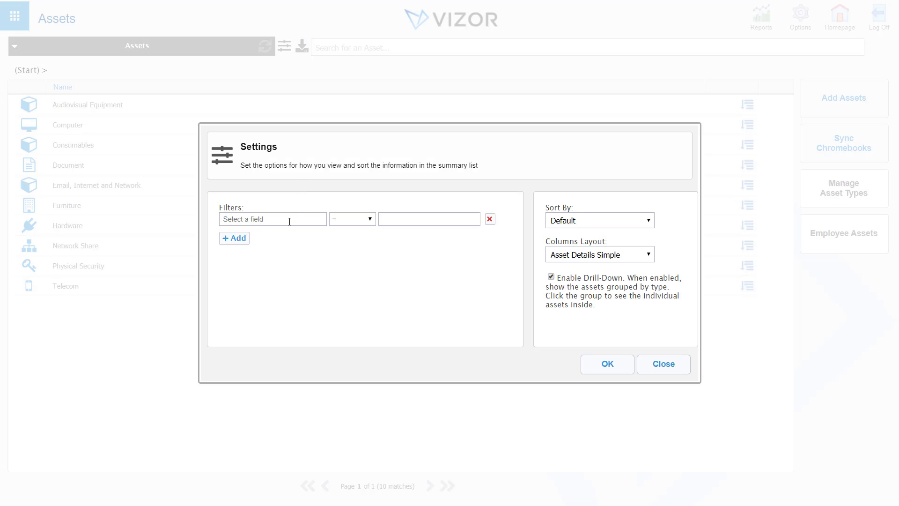
pyautogui.click(289, 222)
pyautogui.write('manu')
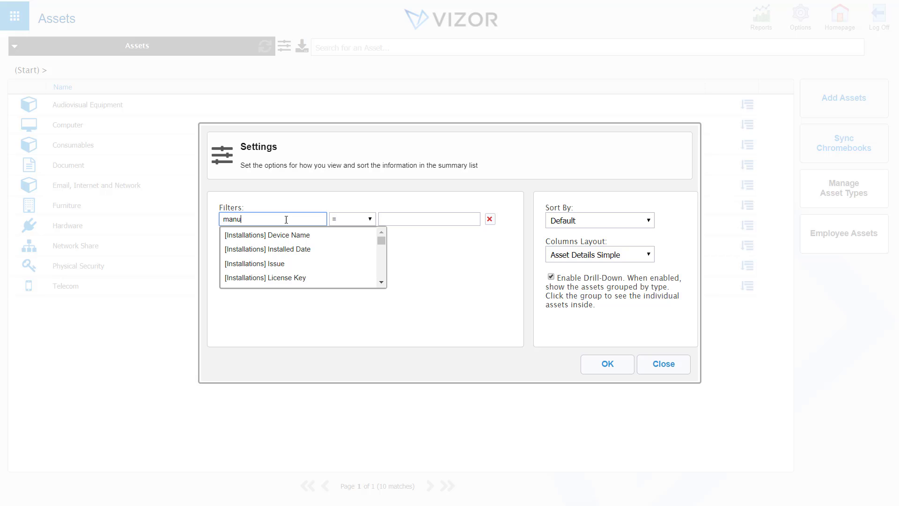
pyautogui.click(300, 232)
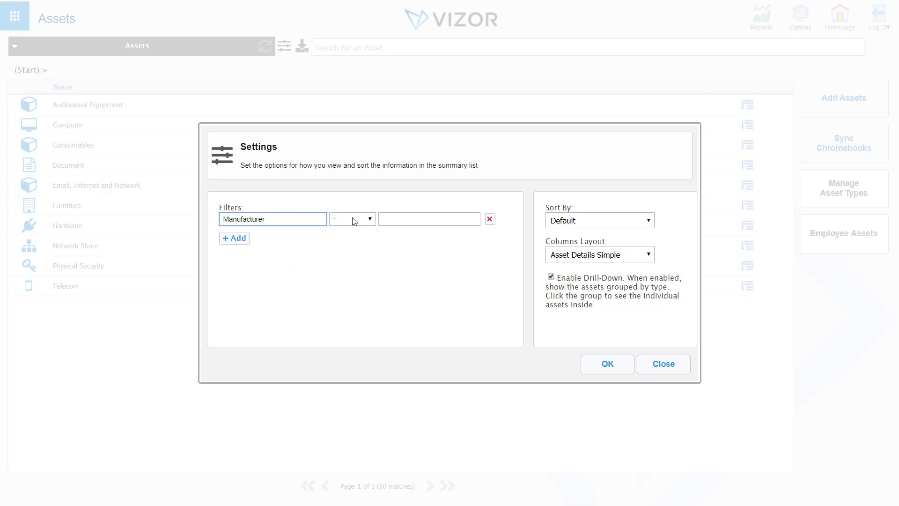
pyautogui.click(422, 219)
pyautogui.write('Lenovo')
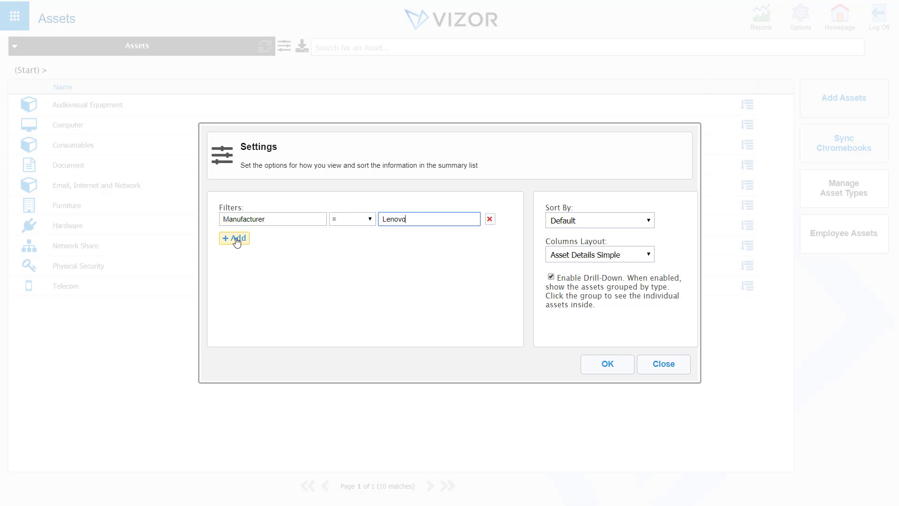
pyautogui.click(234, 237)
# Make the second filter OS Name Contains 'Windows 7' and add a third row
pyautogui.click(235, 239)
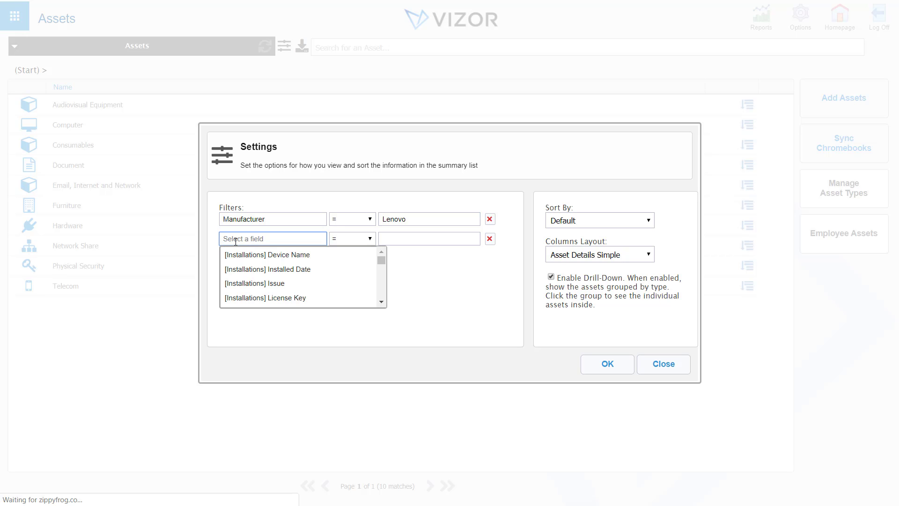
pyautogui.write('os')
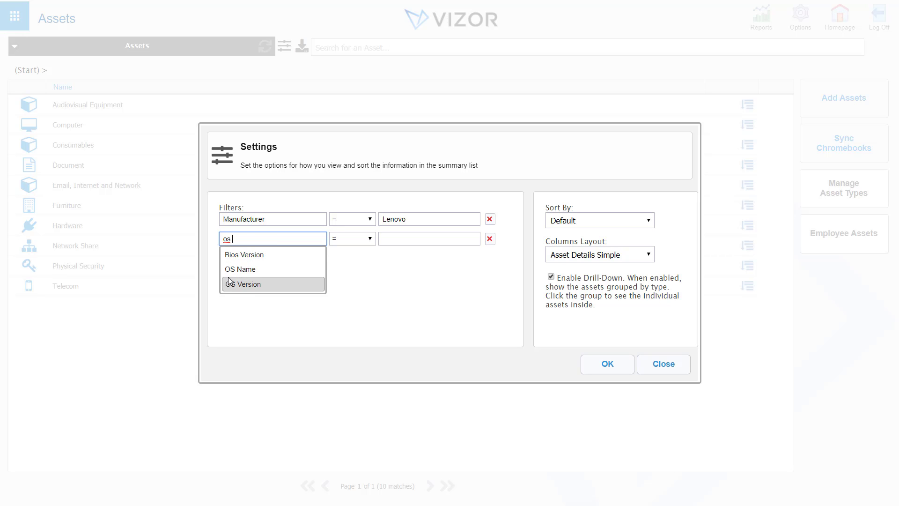
pyautogui.click(239, 270)
pyautogui.click(366, 239)
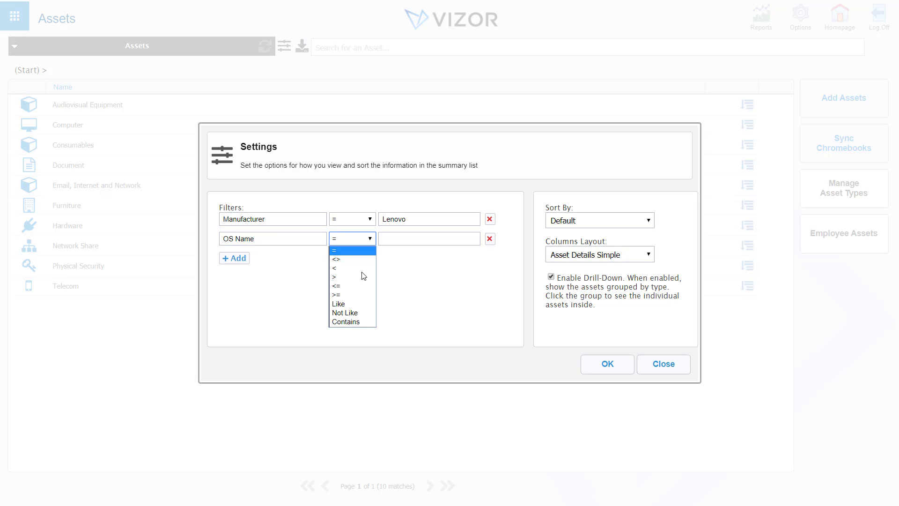
pyautogui.click(351, 323)
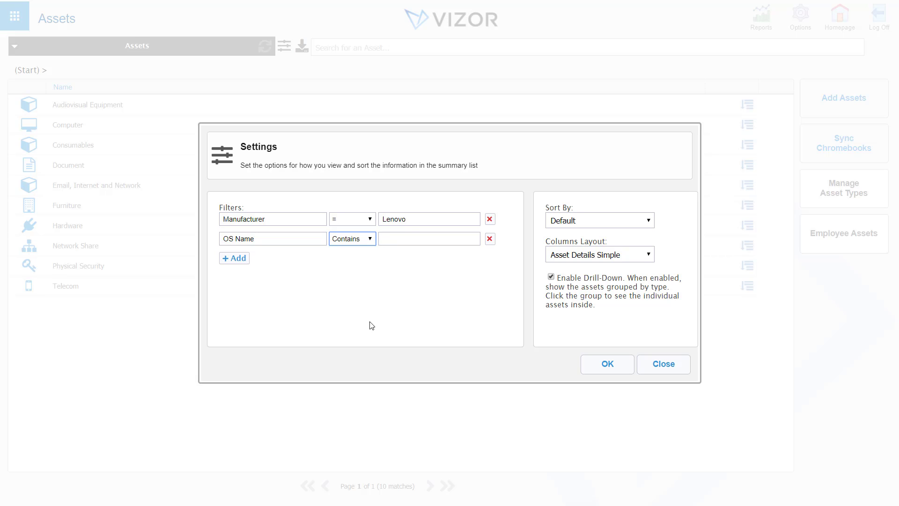
pyautogui.click(415, 239)
pyautogui.write('Windows 7')
pyautogui.click(236, 258)
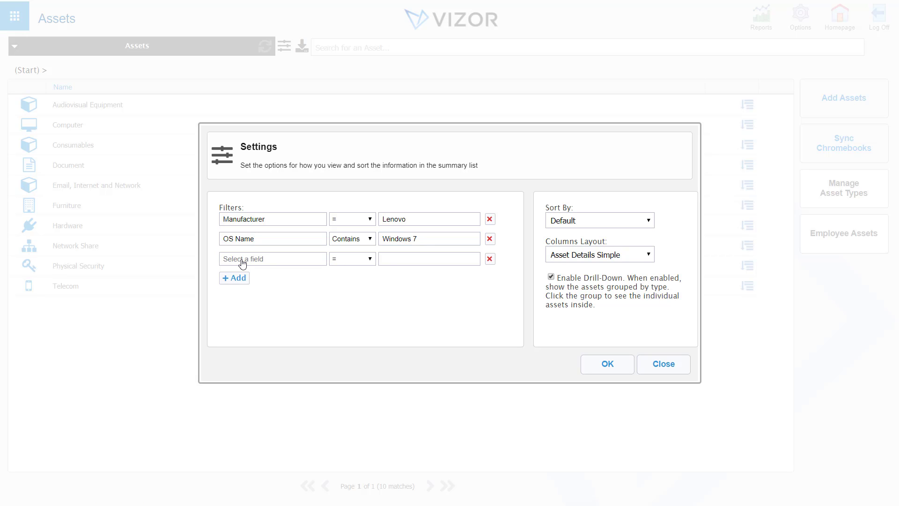
# Add a Purchase - Unit Price < 700 filter, apply all filters, and open Data Export
pyautogui.click(243, 260)
pyautogui.write('price')
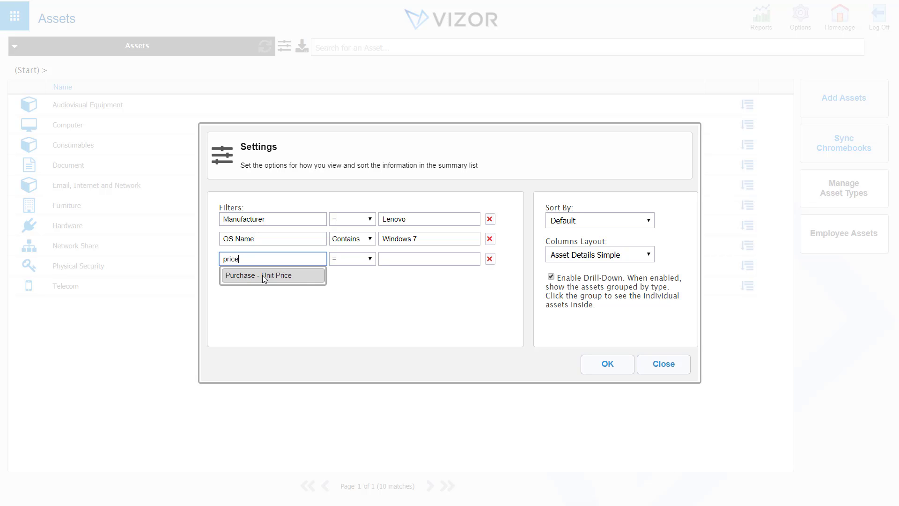
pyautogui.click(261, 275)
pyautogui.click(354, 261)
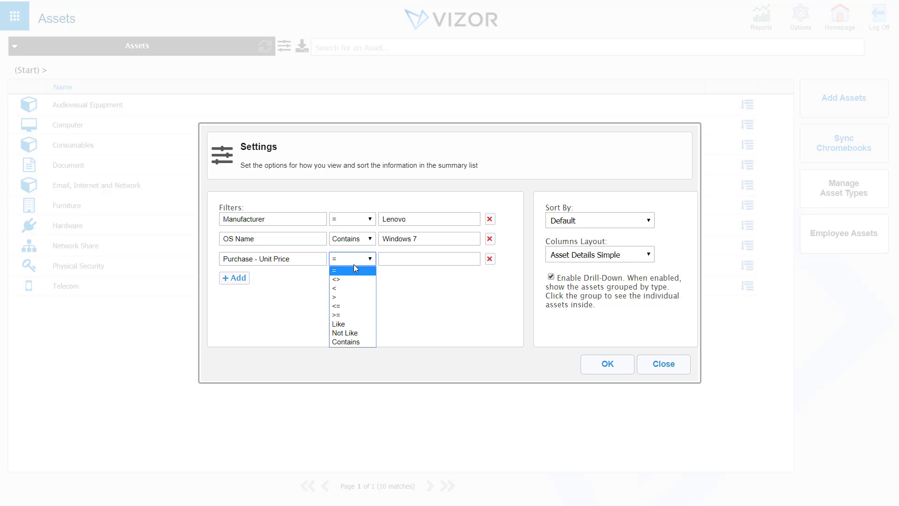
pyautogui.click(354, 289)
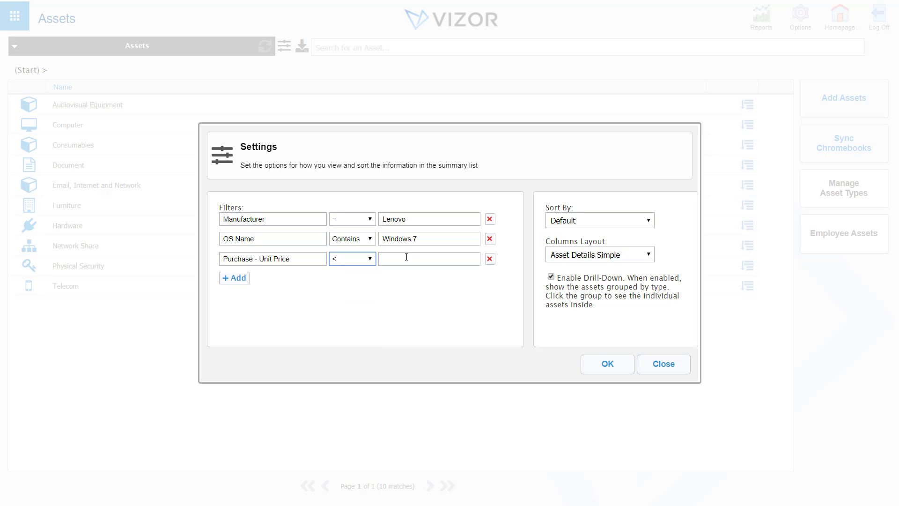
pyautogui.click(428, 259)
pyautogui.write('00')
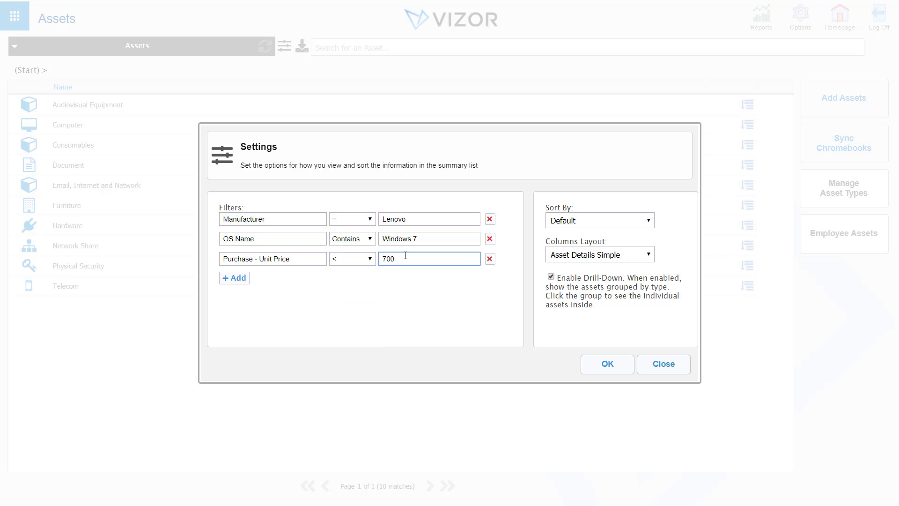
pyautogui.click(607, 364)
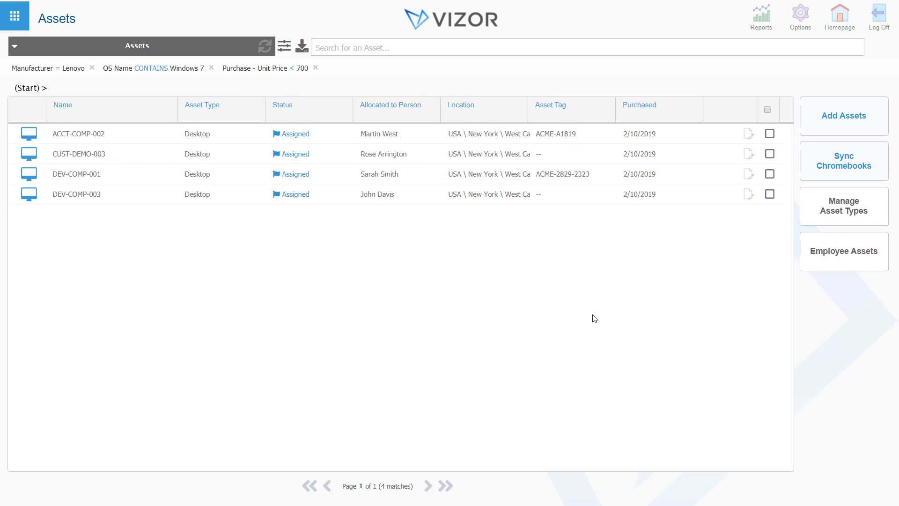
pyautogui.click(303, 48)
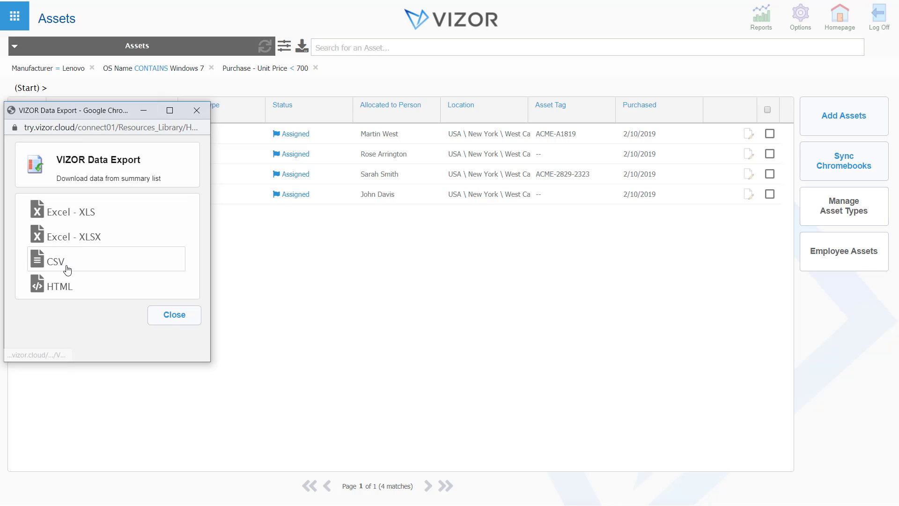